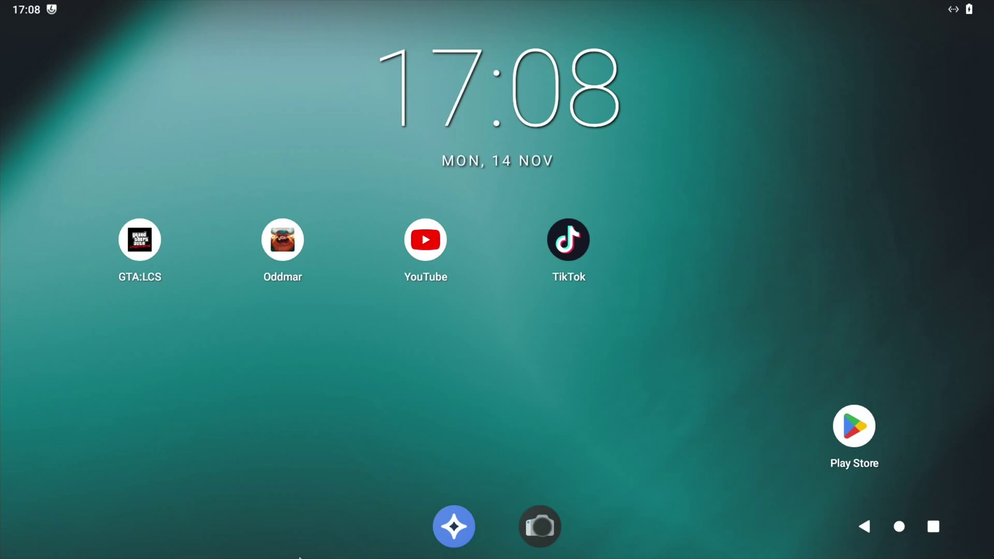
Open Settings and find the Storage page showing 7.6 of 8.0 GB used
left_click_drag(309, 419, 327, 104)
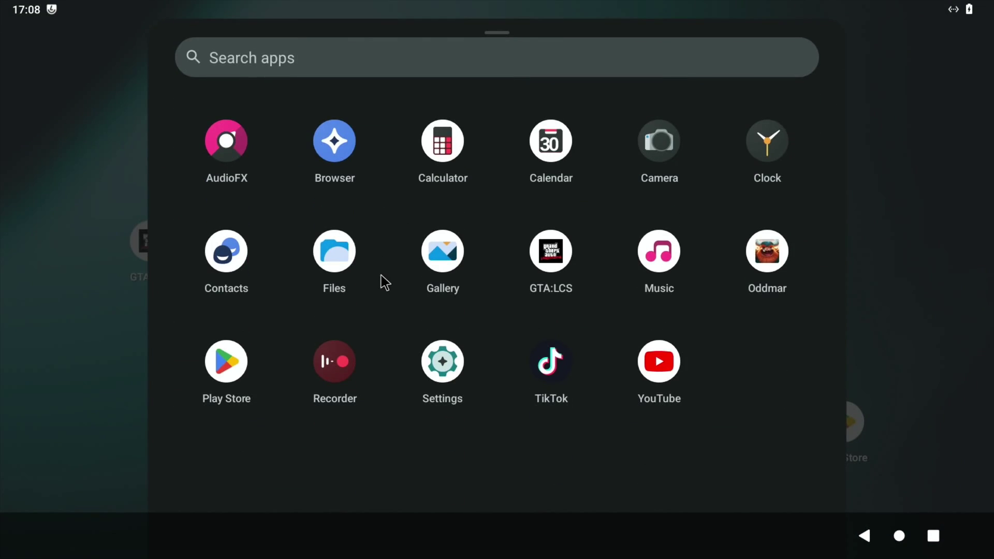
left_click(428, 343)
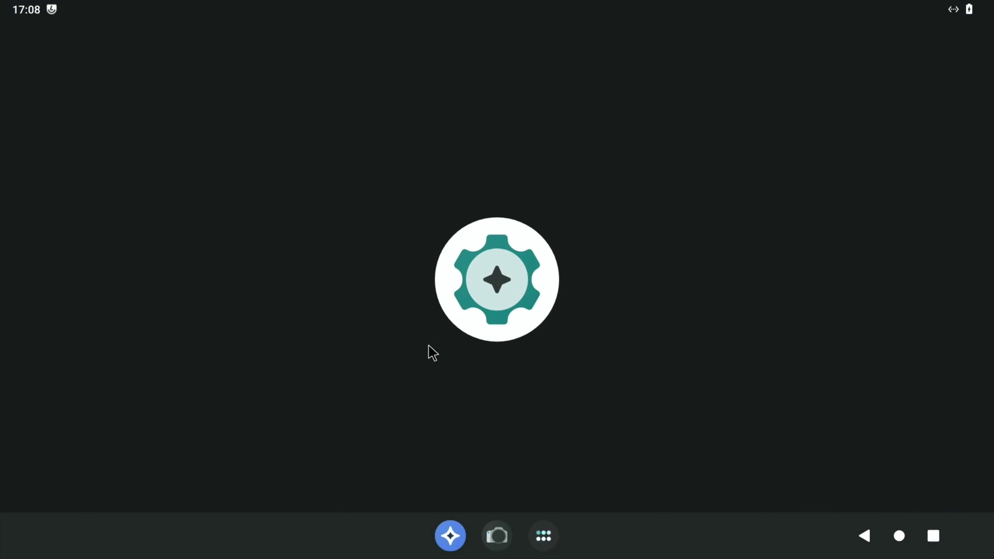
left_click(35, 61)
type("storage")
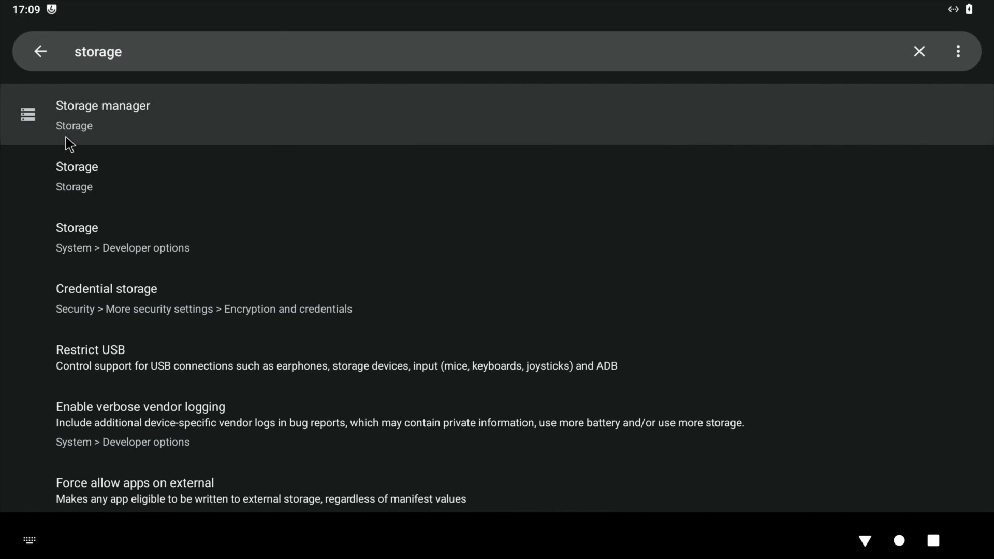
left_click(66, 140)
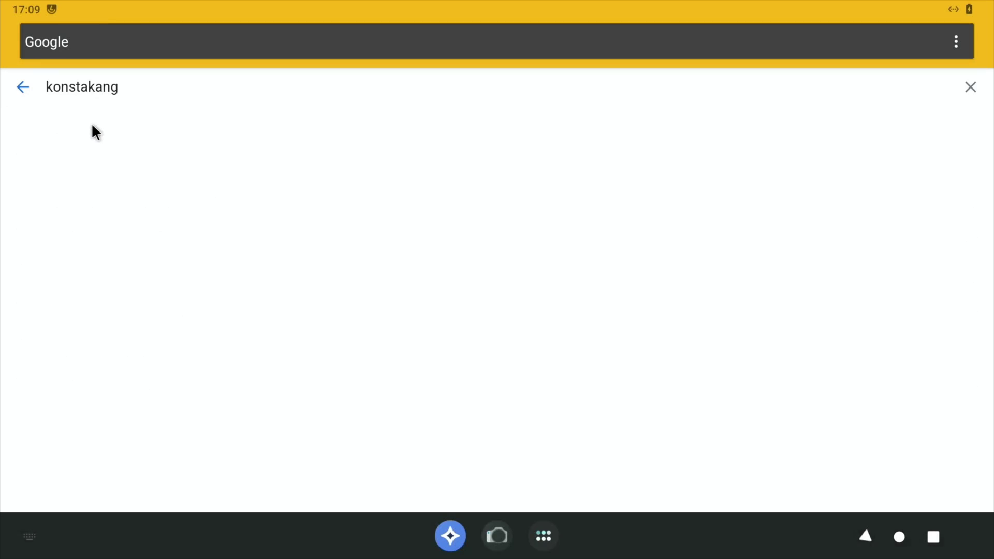
Go from the Raspberry Pi 4 result to the LineageOS 20 page, dismissing the ad
left_click(248, 254)
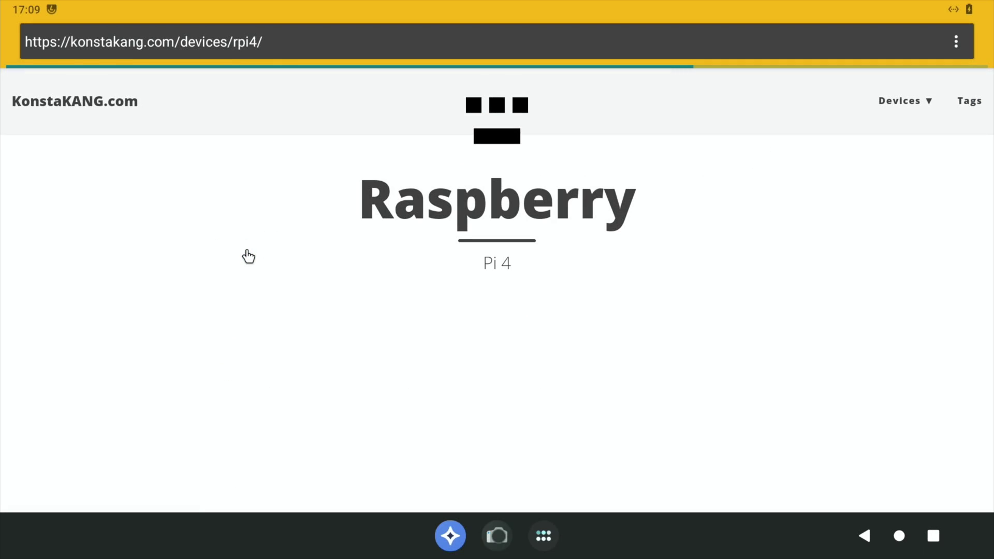
scroll(335, 264, "down", 5)
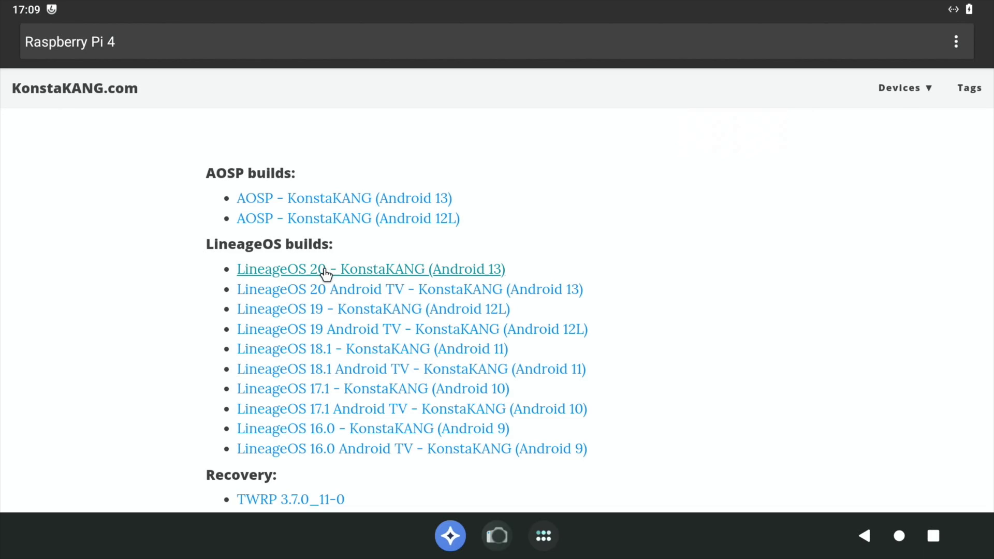
left_click(322, 269)
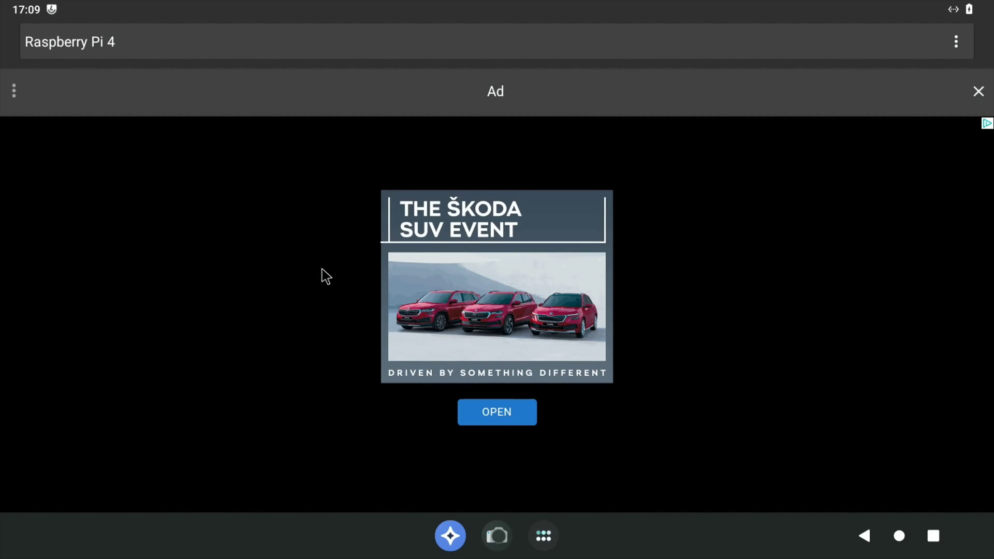
left_click(977, 93)
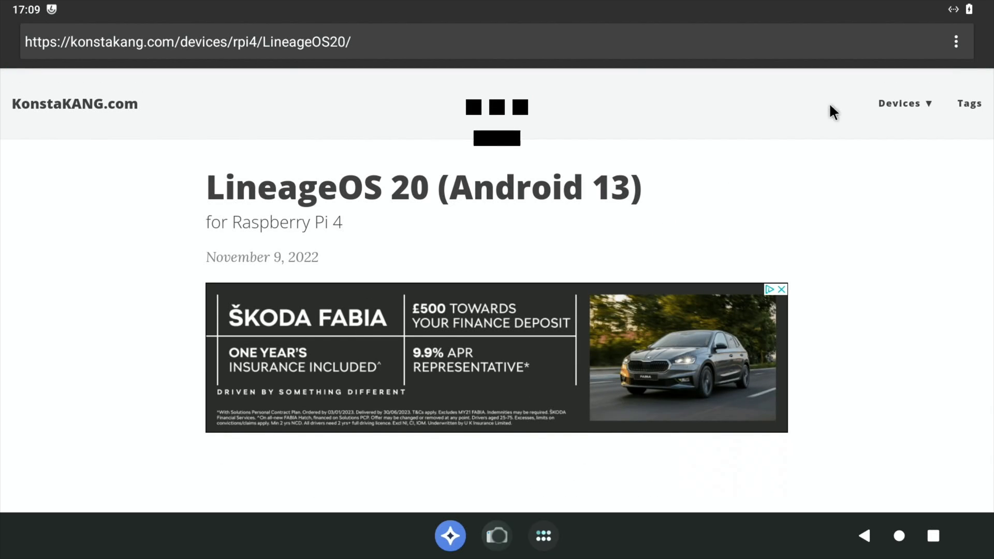
Find 'resize' on the page, open the resize zip link, then return to the builds list
left_click(957, 44)
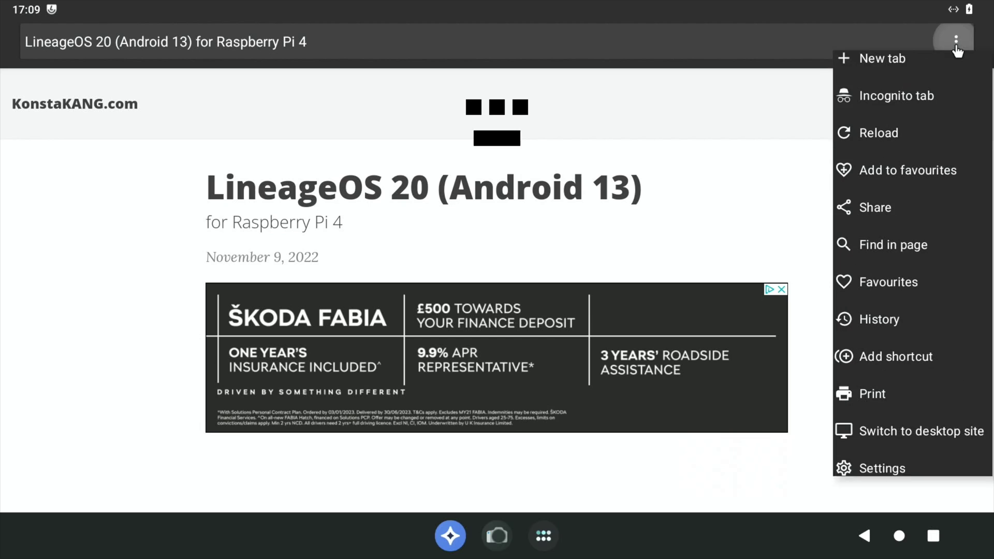
left_click(883, 265)
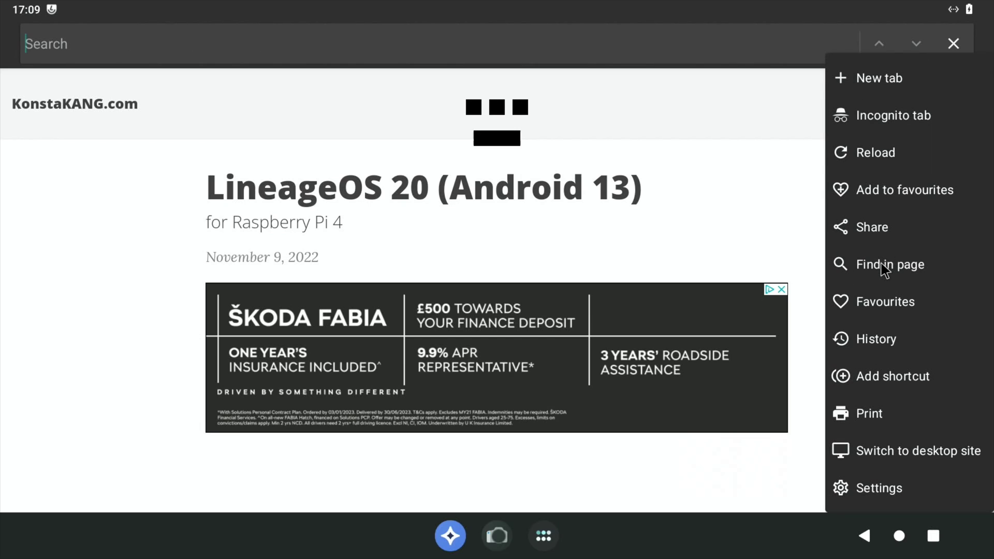
type("r")
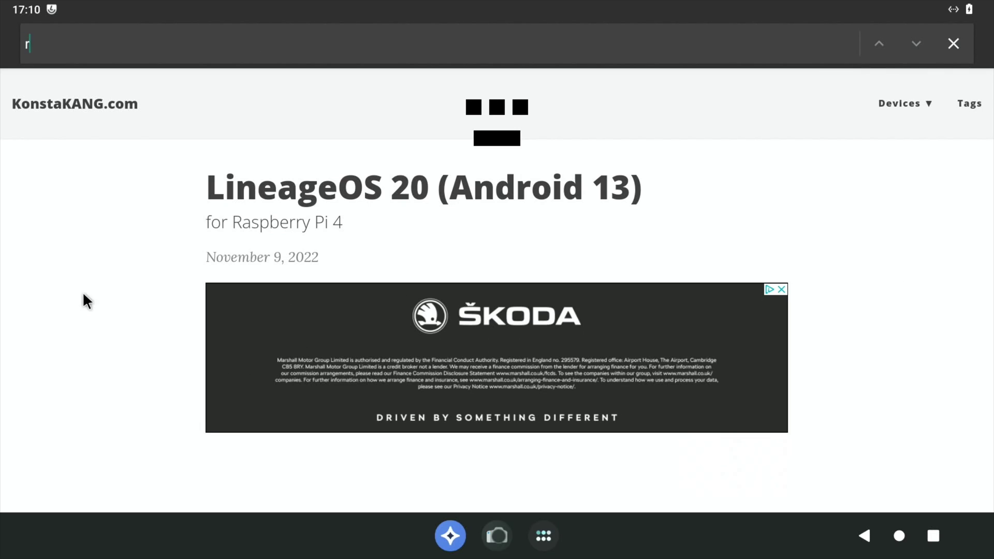
type("esize")
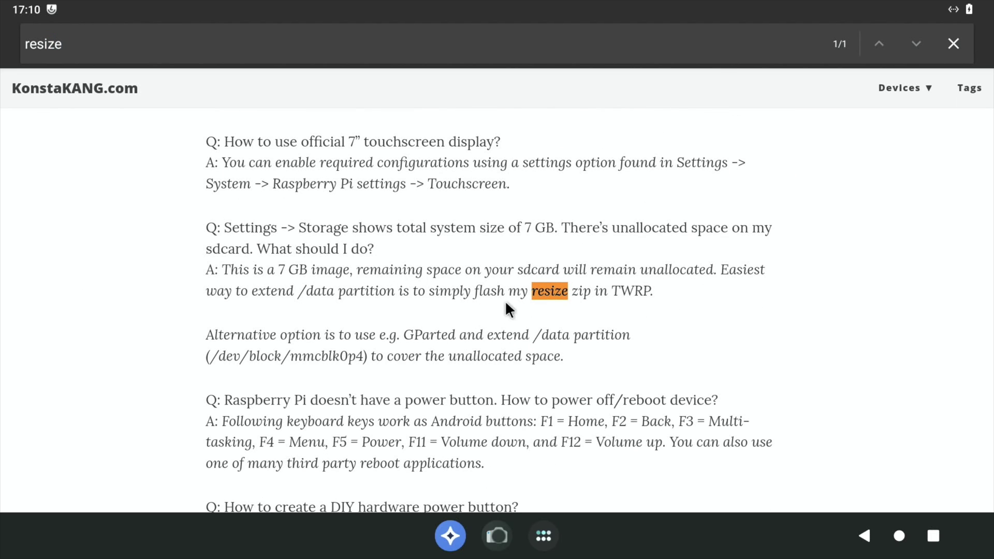
left_click(556, 297)
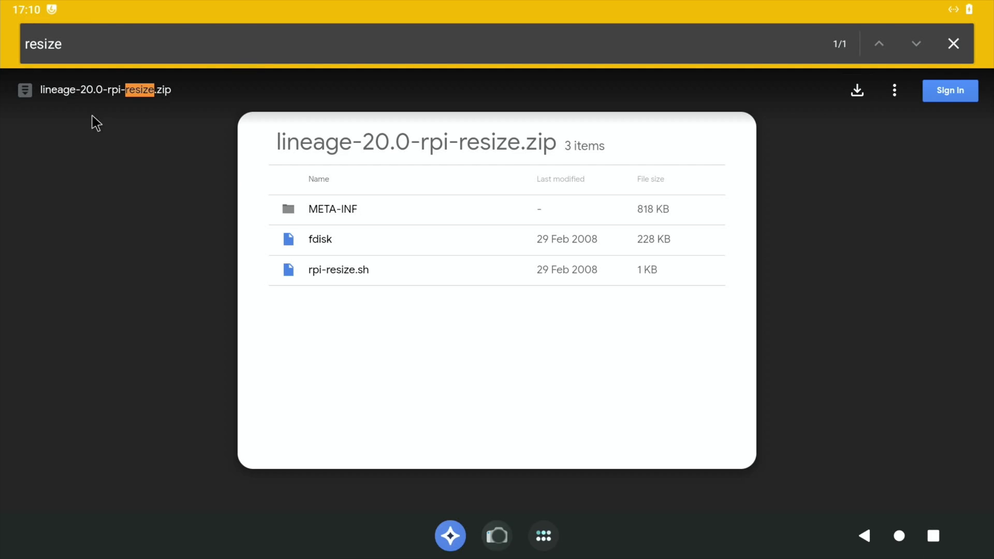
left_click(873, 535)
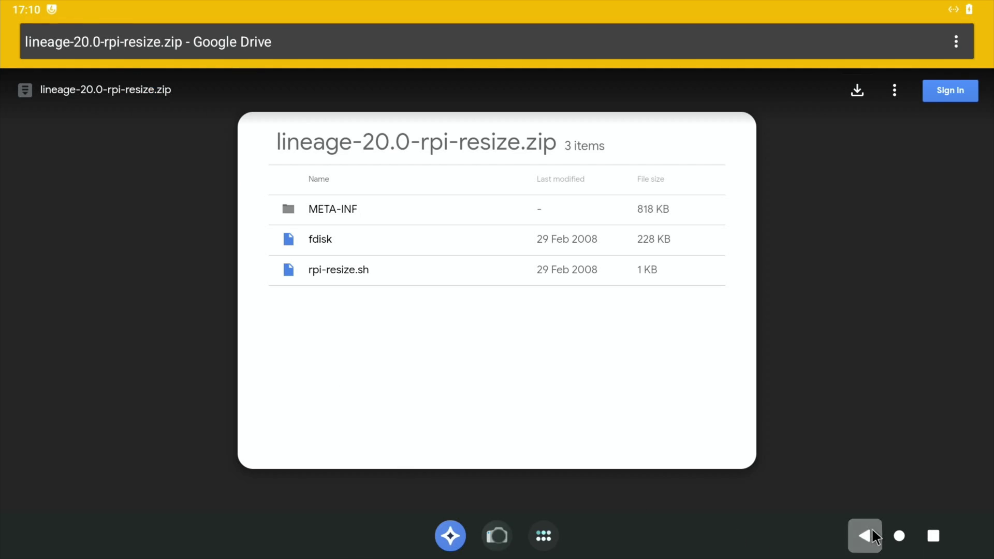
left_click(871, 529)
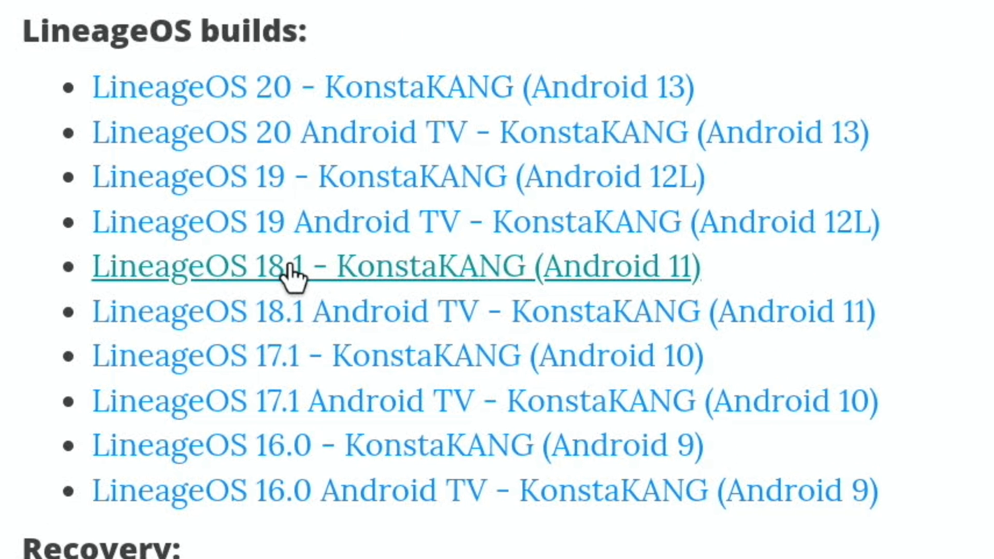
Open the LineageOS 18.1 build page and follow its resize zip link
left_click(426, 278)
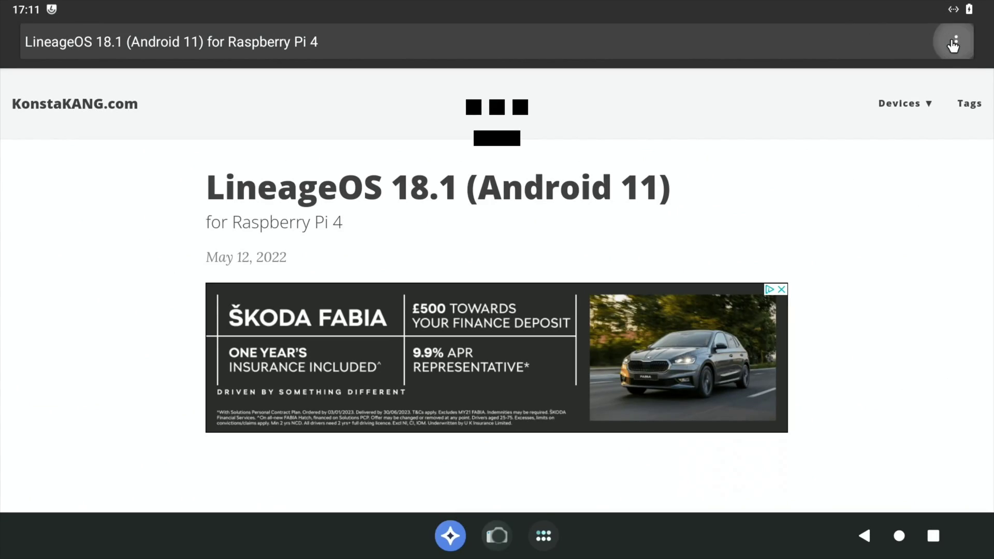
left_click(955, 45)
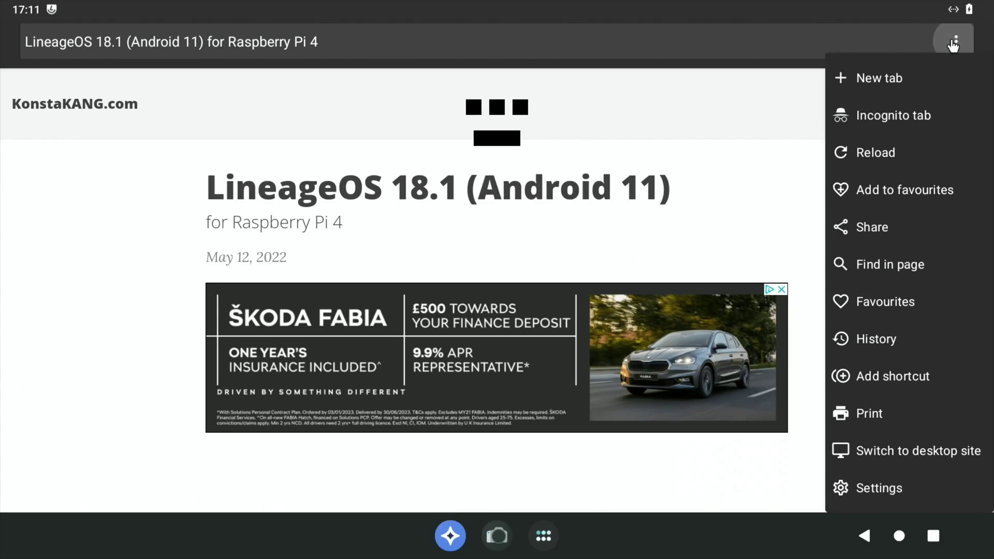
left_click(886, 262)
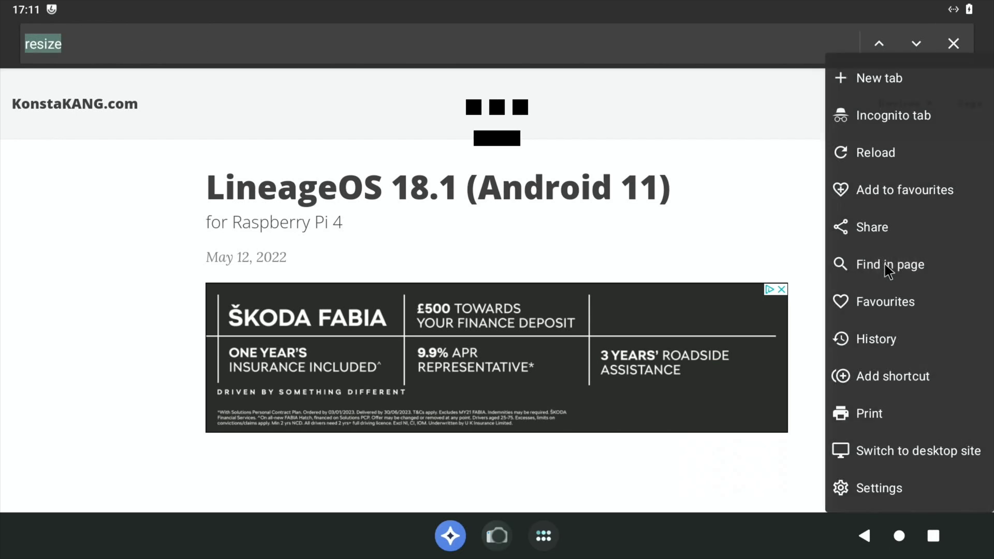
type("resi")
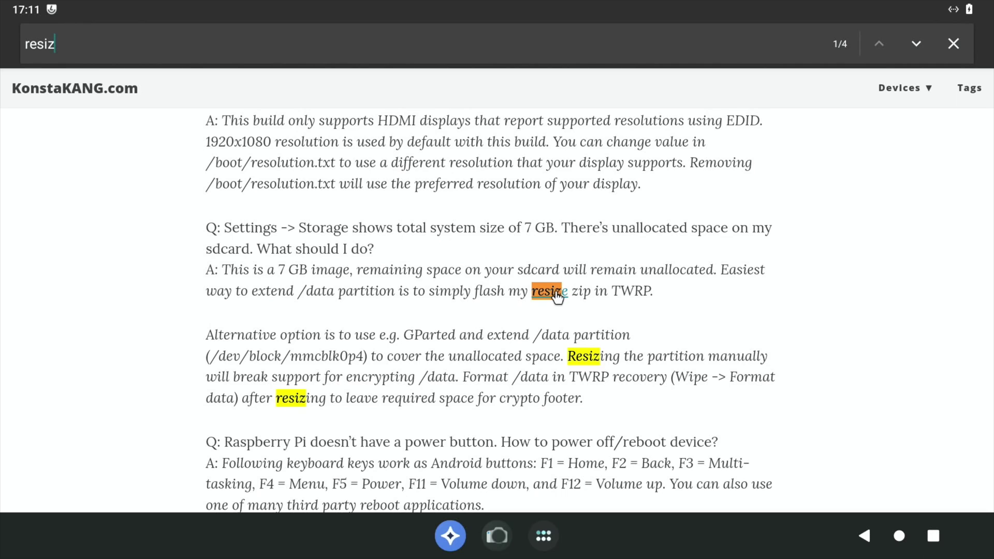
left_click(557, 294)
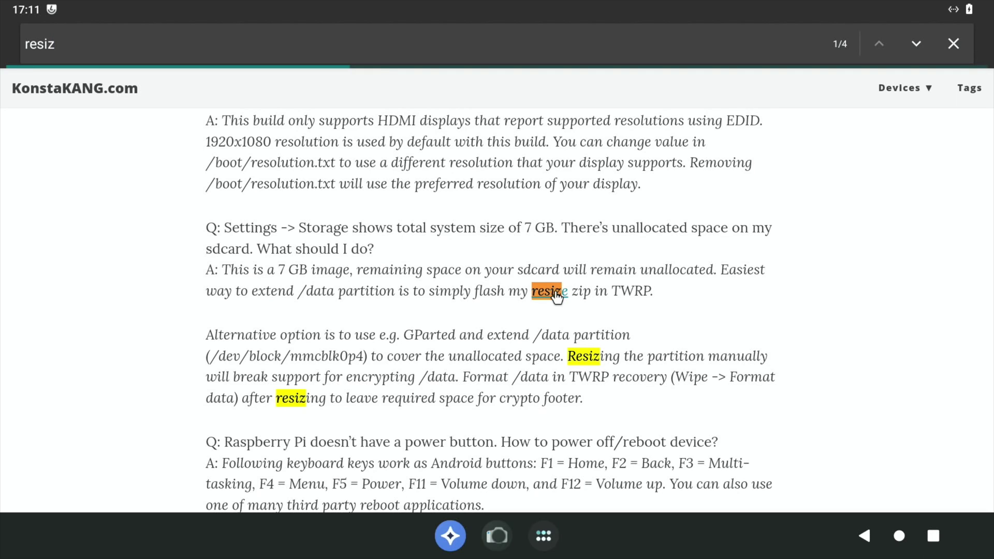
scroll(556, 293, "down", 1)
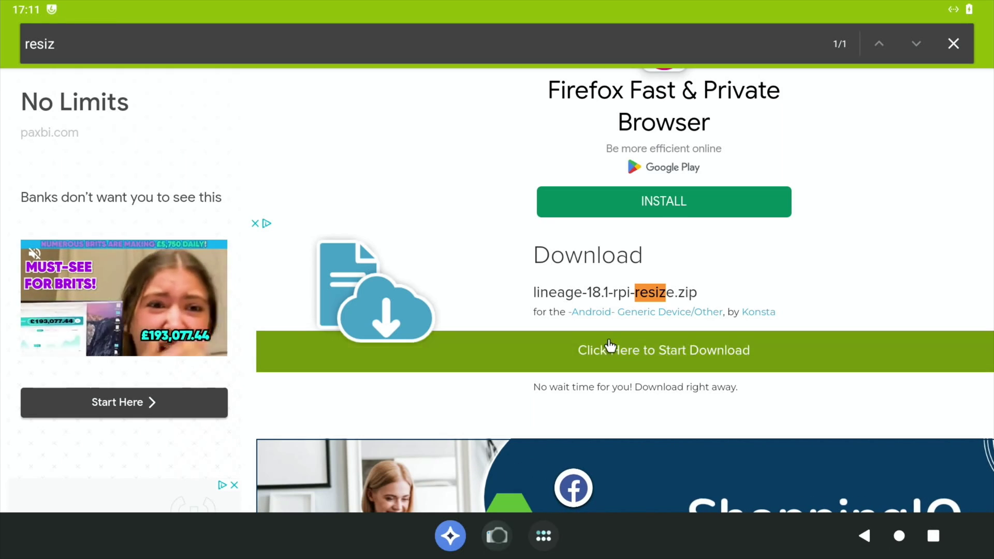
Download lineage-18.1-rpi-resize.zip from the United Kingdom primary mirror, then show installed apps
left_click(622, 351)
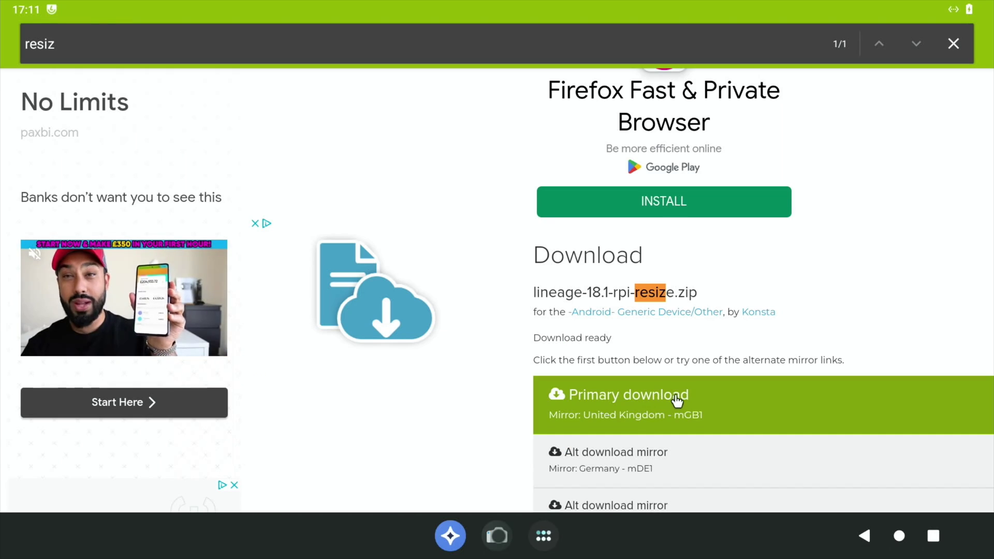
left_click(666, 406)
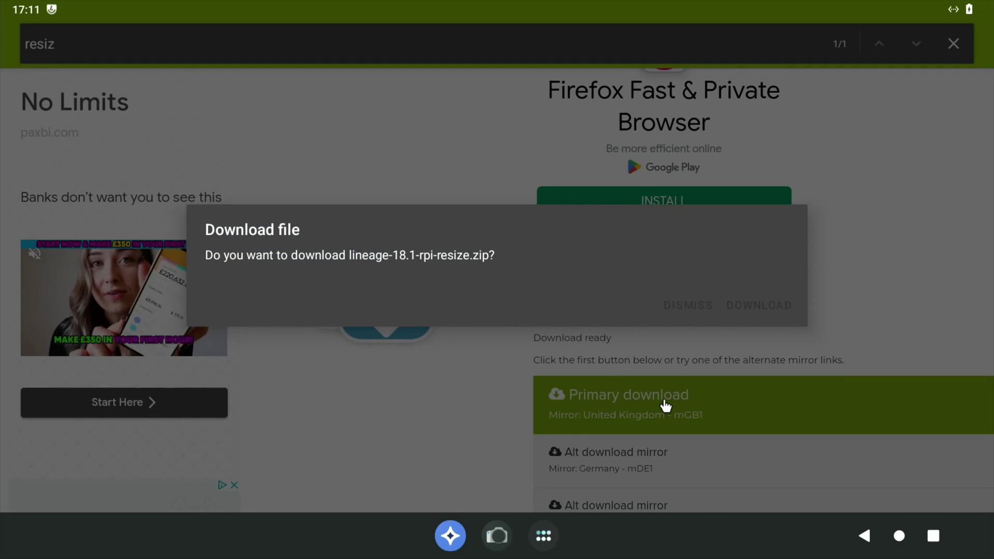
left_click(735, 311)
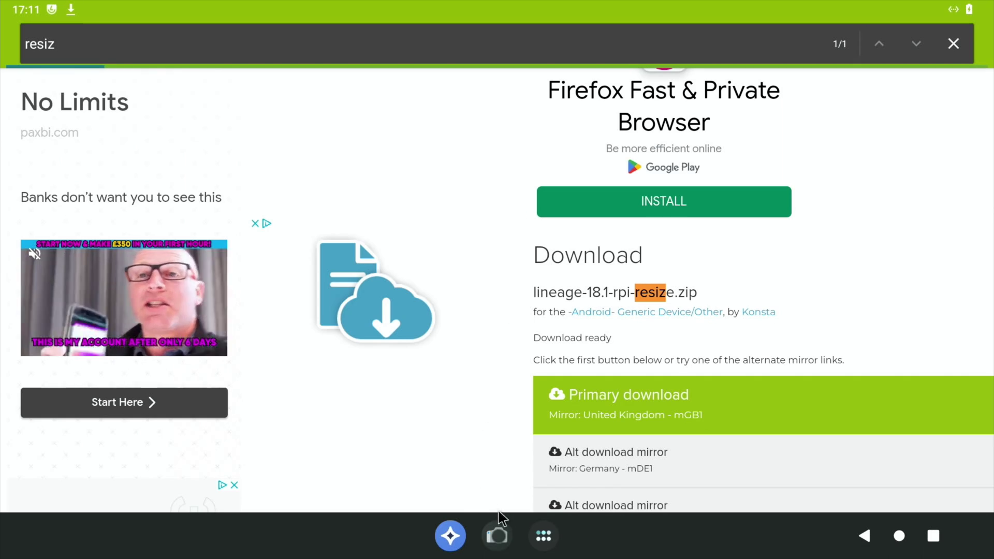
left_click(542, 537)
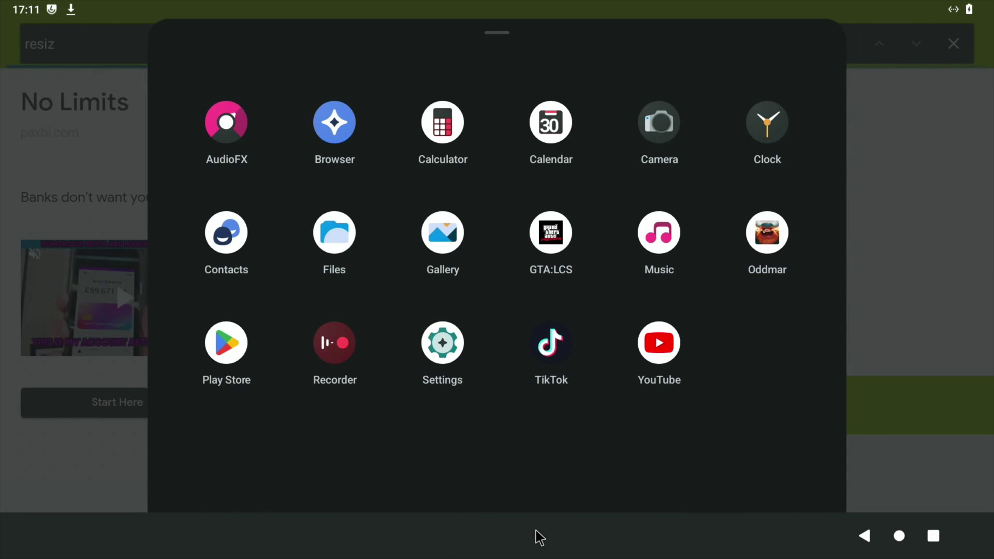
Check the build number under About tablet, then open Developer options in System settings
left_click(442, 361)
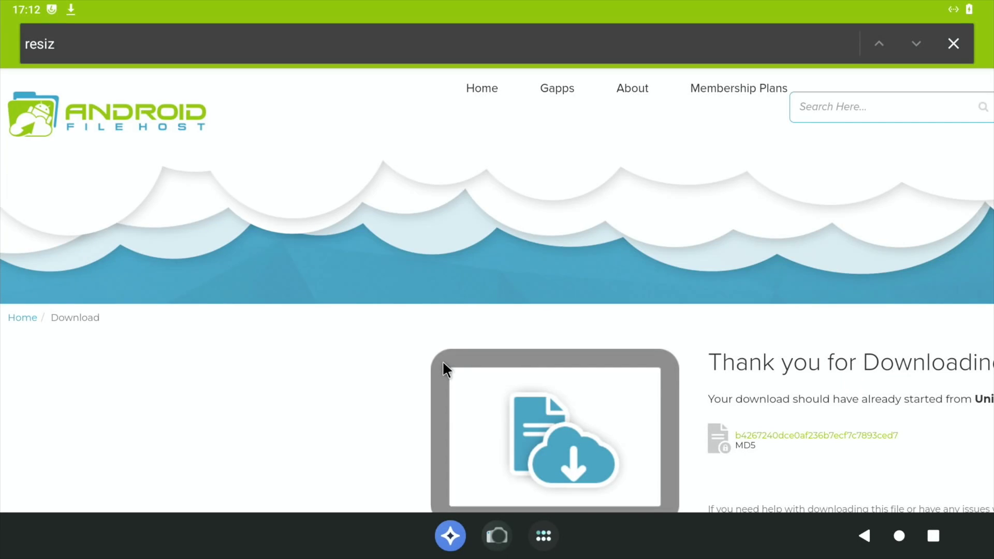
scroll(199, 284, "down", 10)
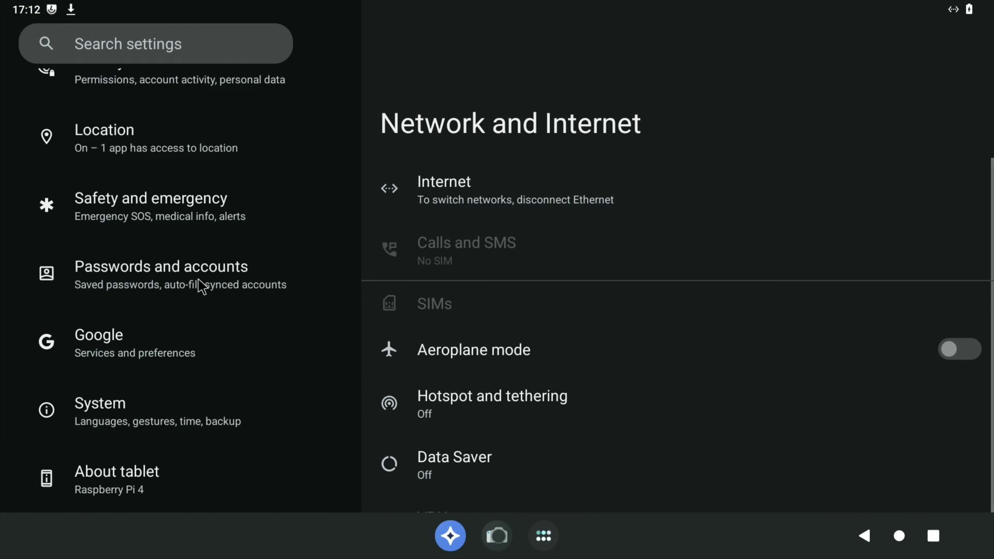
left_click(169, 394)
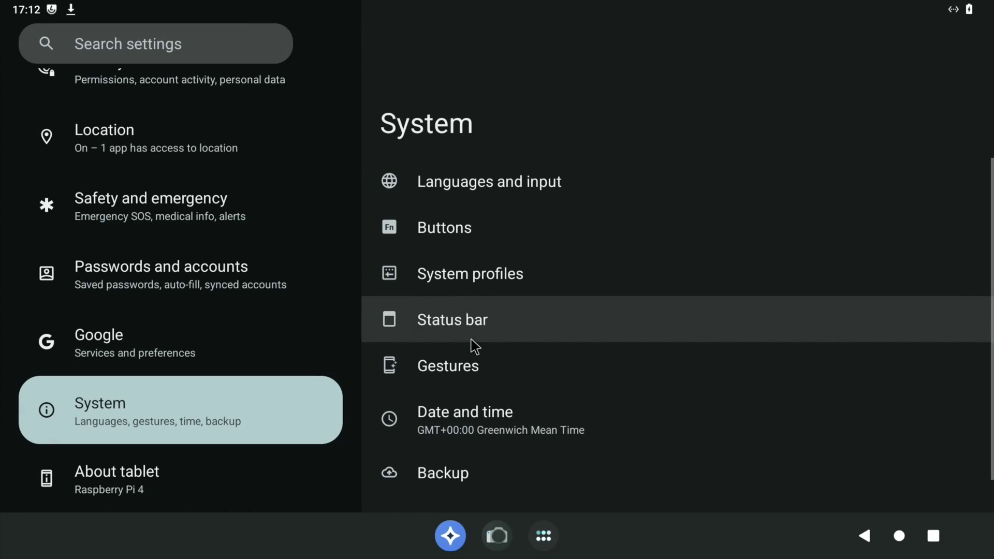
scroll(475, 344, "down", 5)
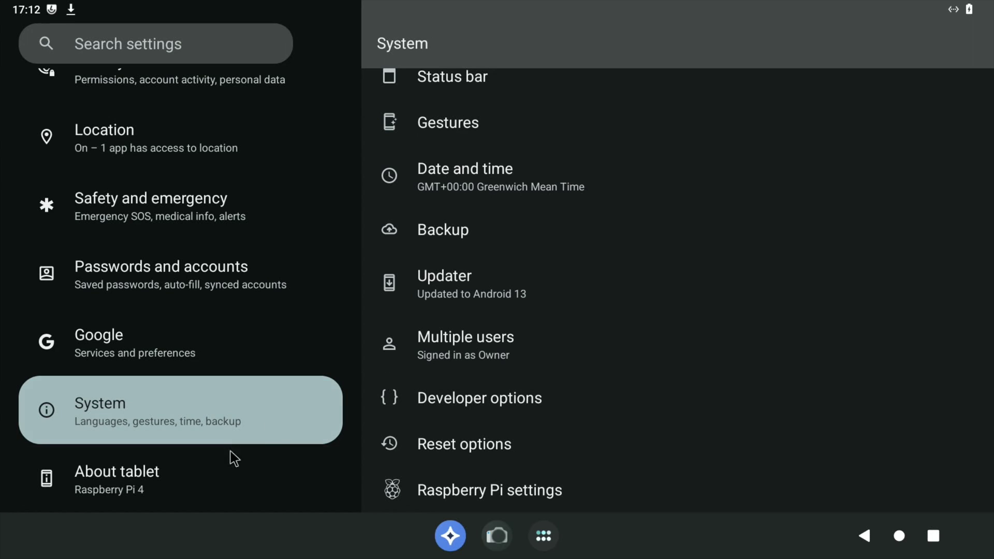
left_click(177, 474)
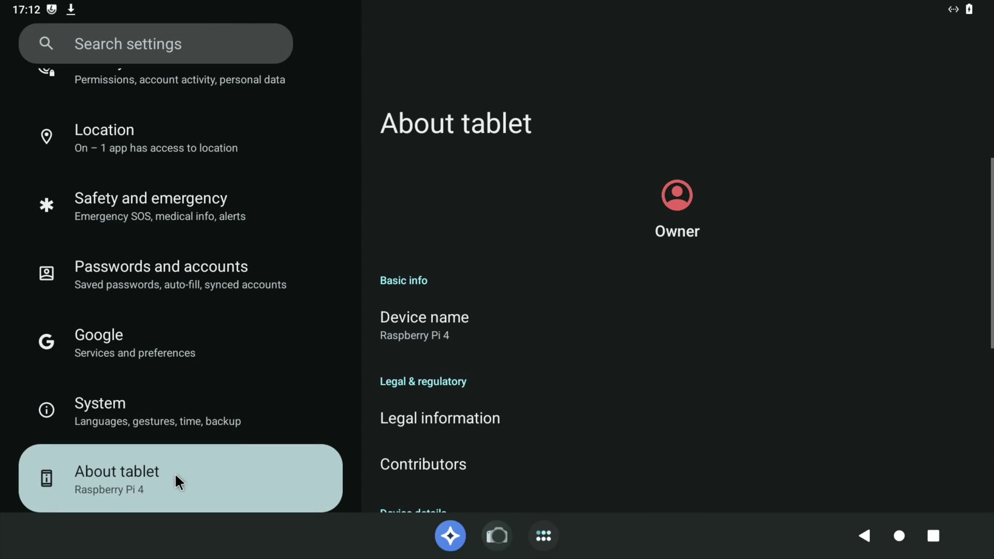
scroll(523, 381, "down", 10)
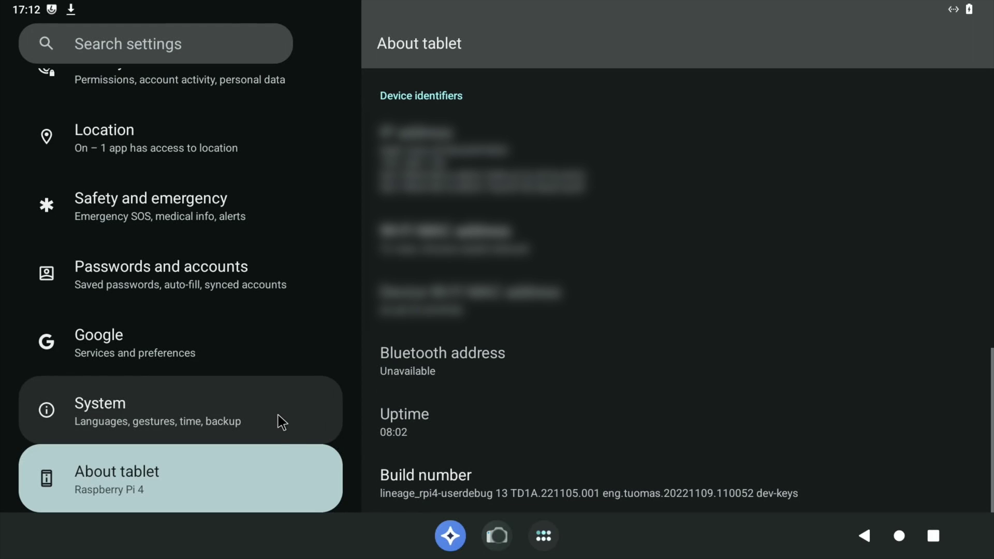
left_click(276, 417)
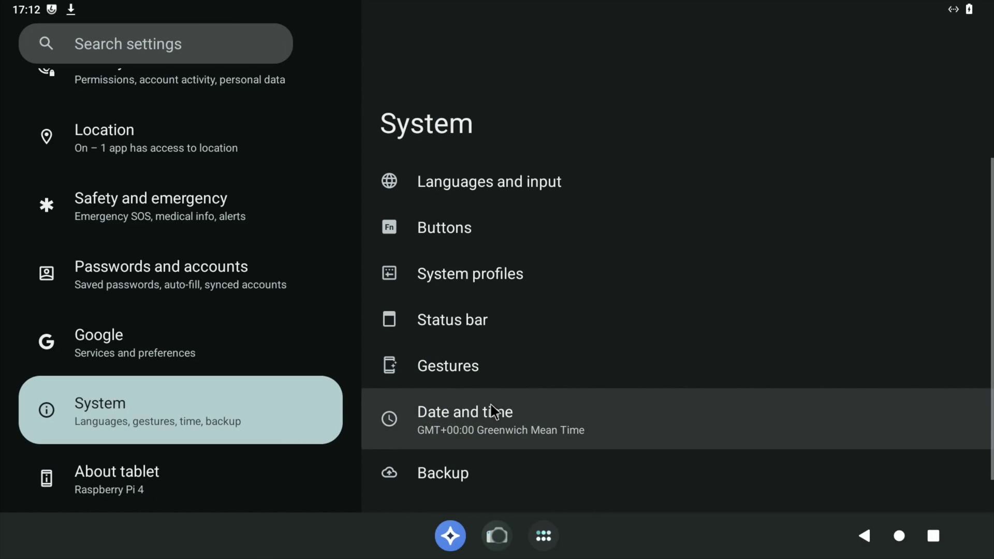
scroll(490, 411, "down", 5)
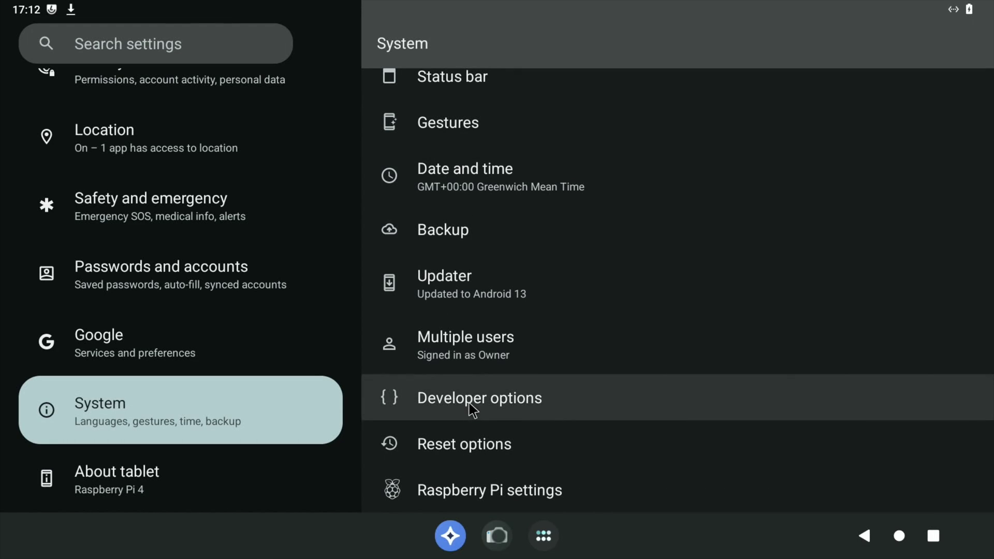
left_click(470, 408)
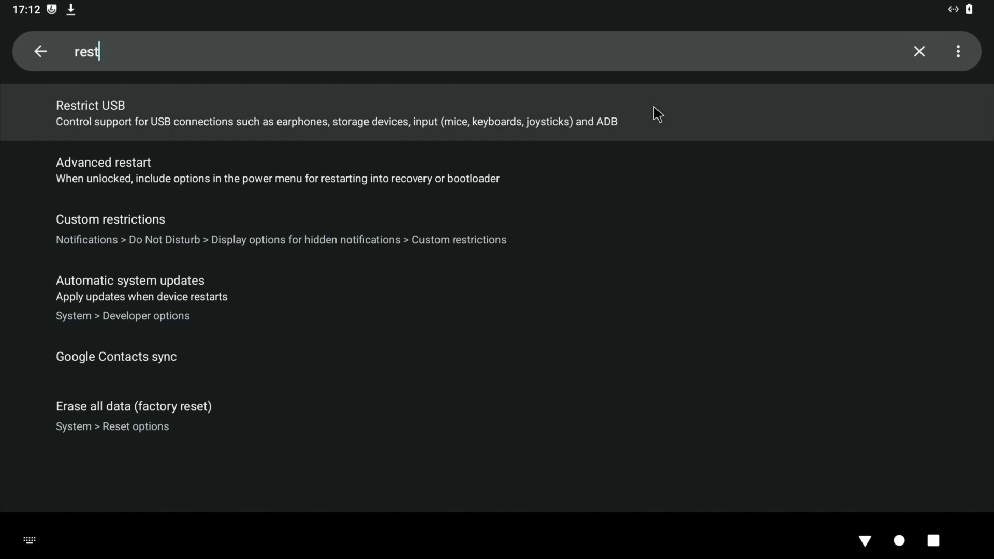
Switch on Advanced restart in the Power menu and pull down quick settings
left_click(432, 167)
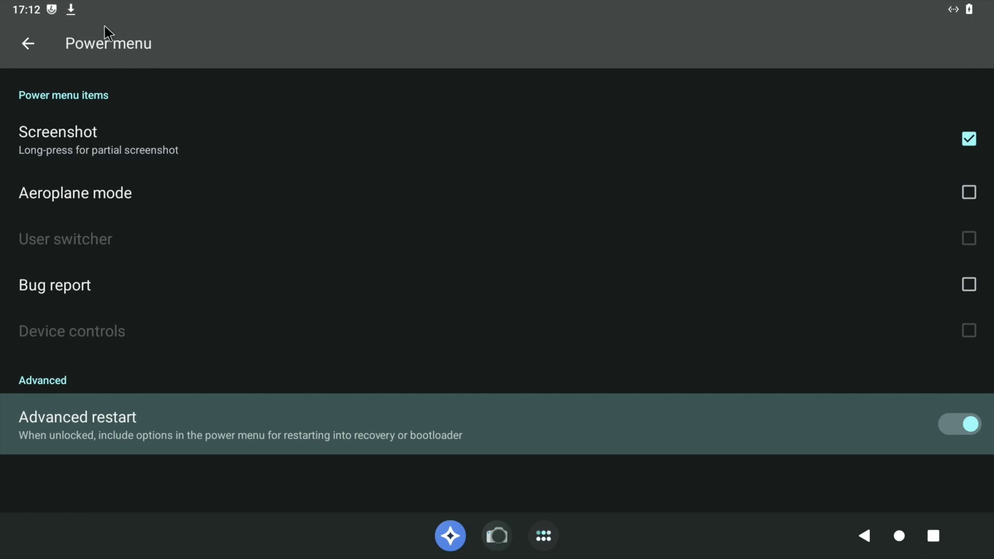
left_click(104, 7)
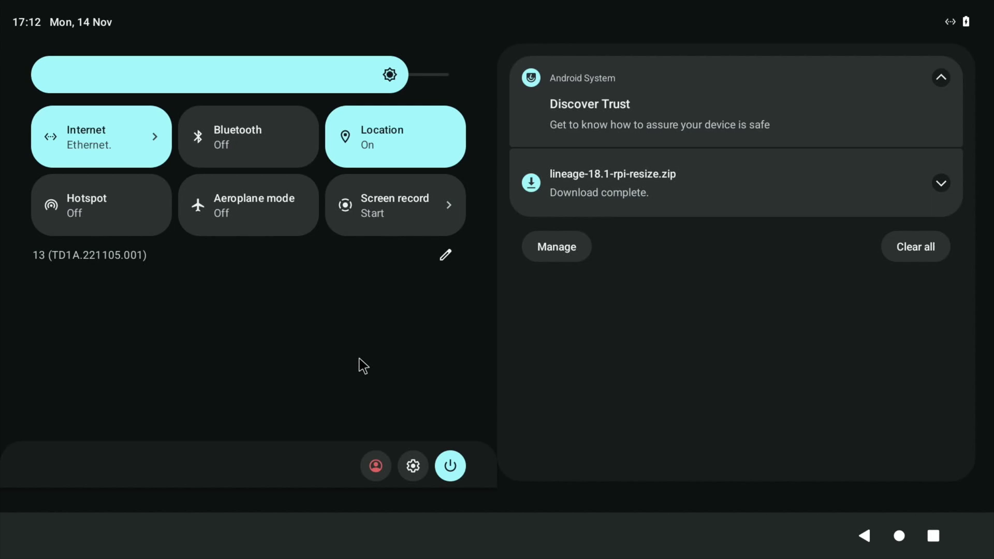
Restart the tablet into Recovery from the power menu
left_click(450, 469)
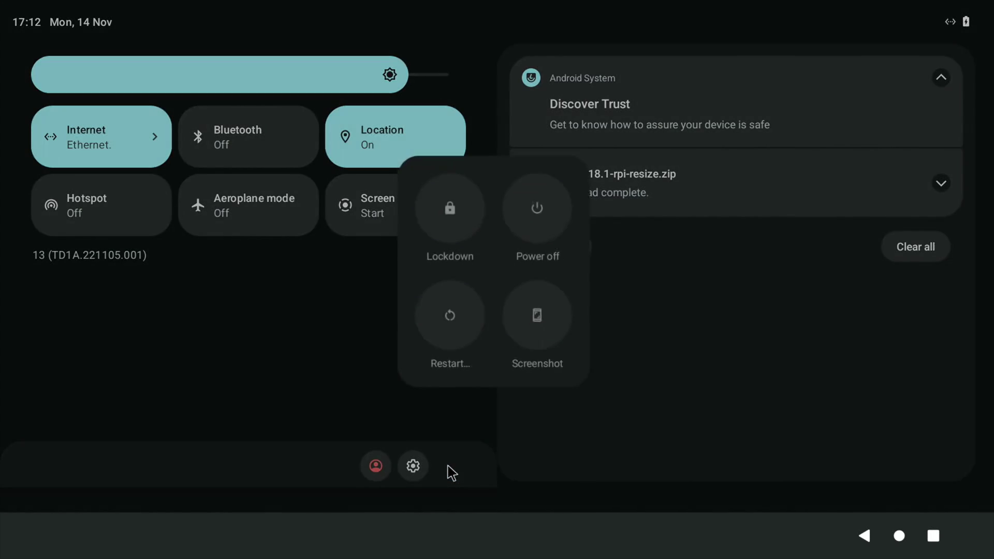
left_click(443, 328)
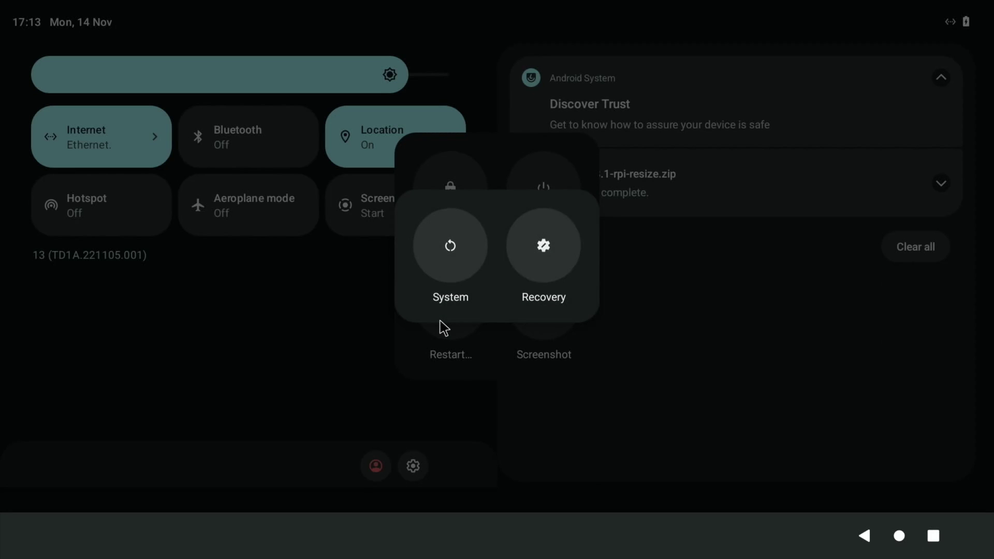
left_click(540, 266)
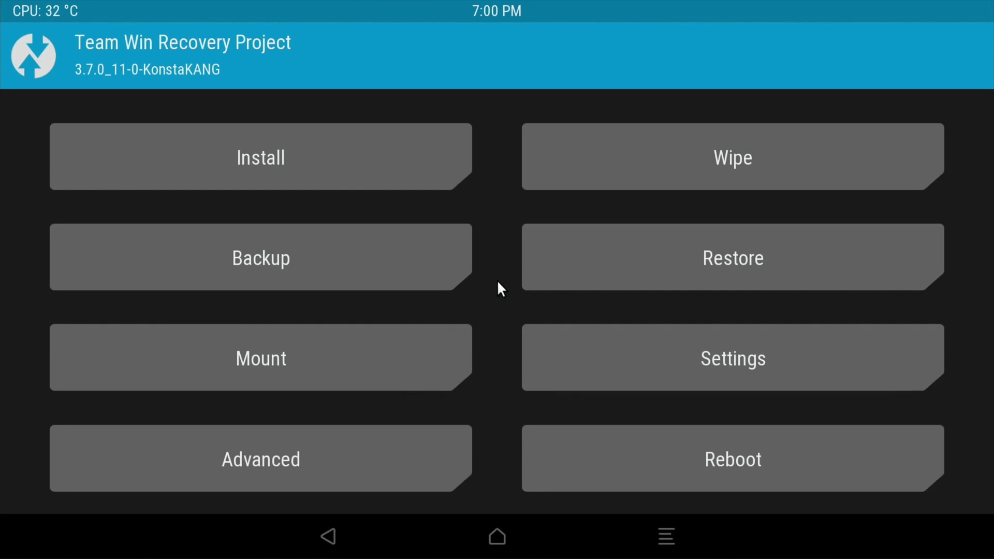
Flash lineage-18.1-rpi-resize.zip from /sdcard/Download in TWRP and bring up the reboot options
left_click(160, 160)
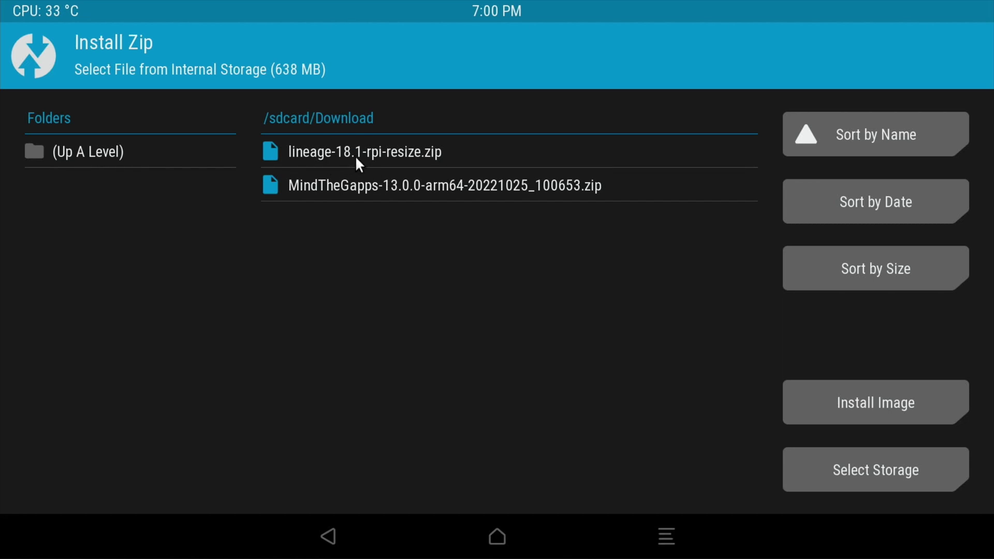
left_click(371, 153)
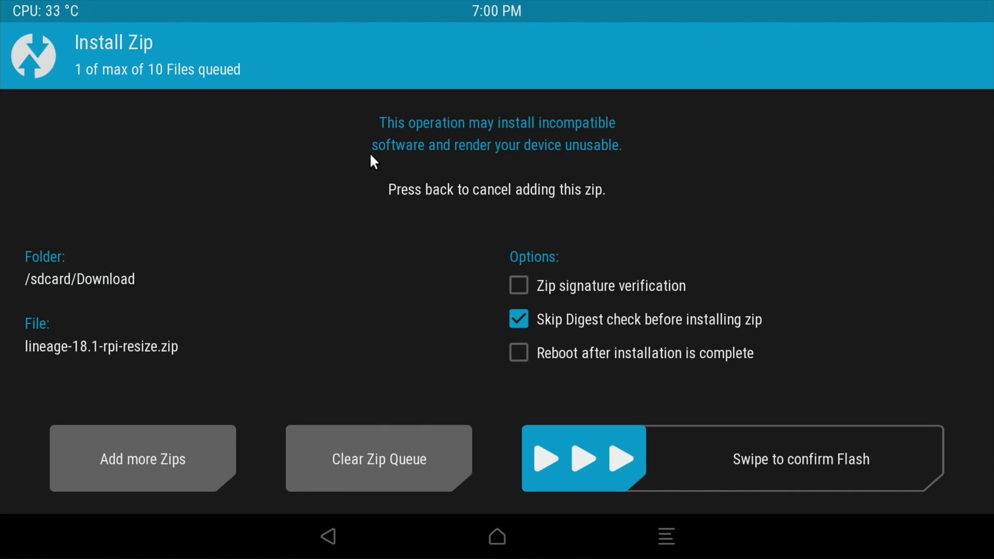
key("Escape")
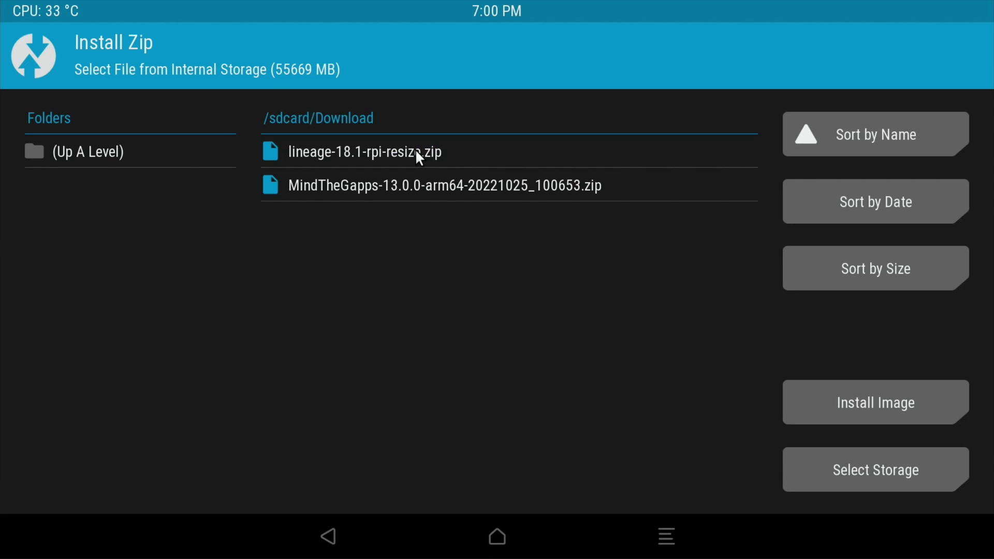
left_click(416, 153)
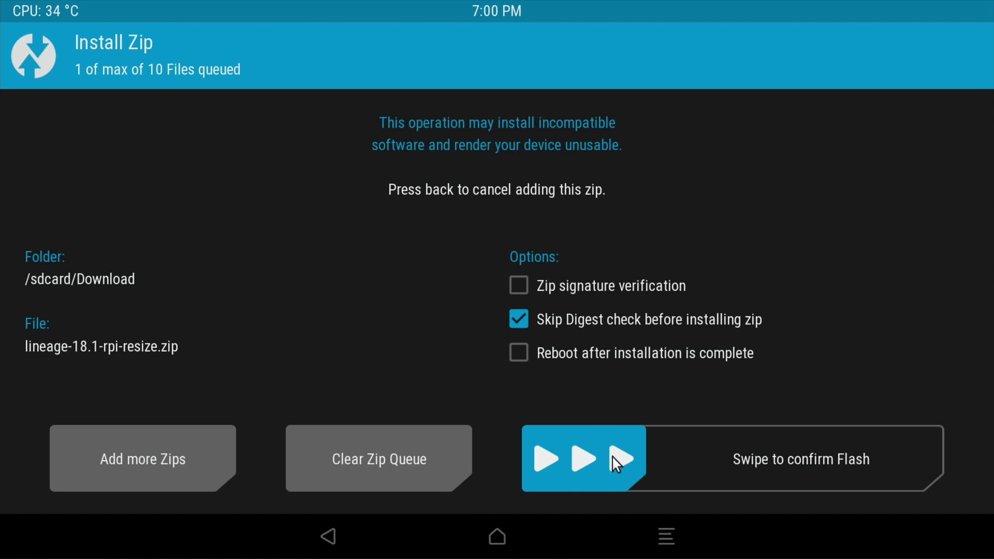
left_click_drag(614, 459, 933, 458)
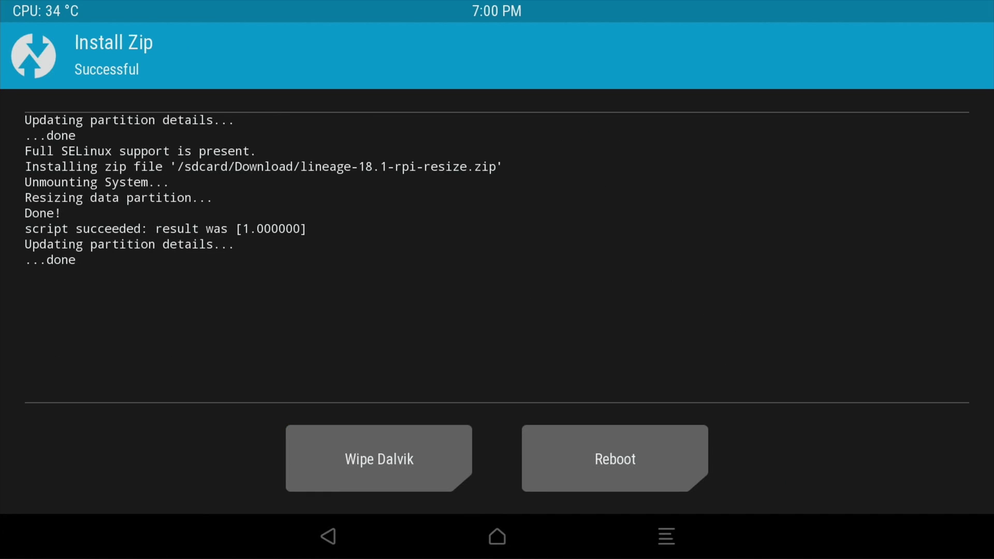
left_click(658, 447)
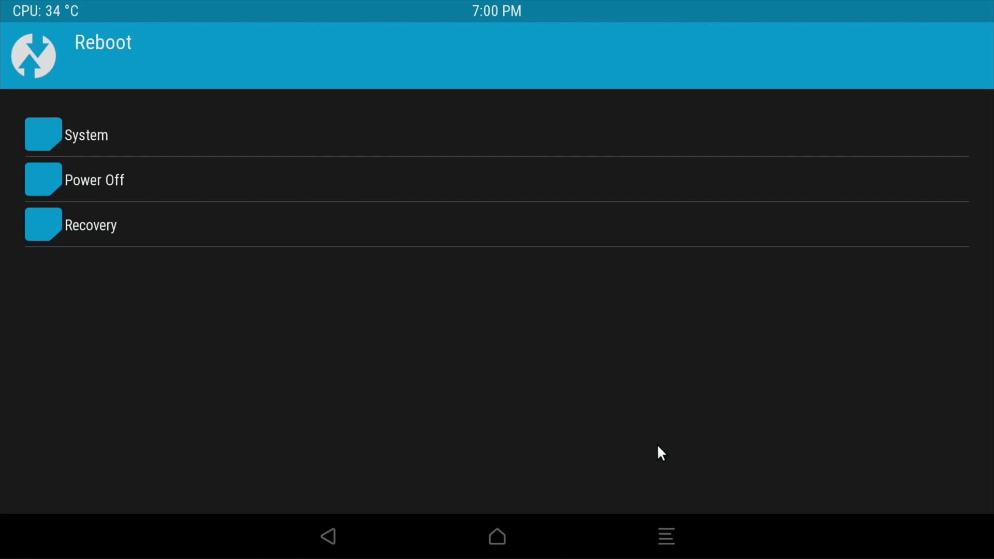